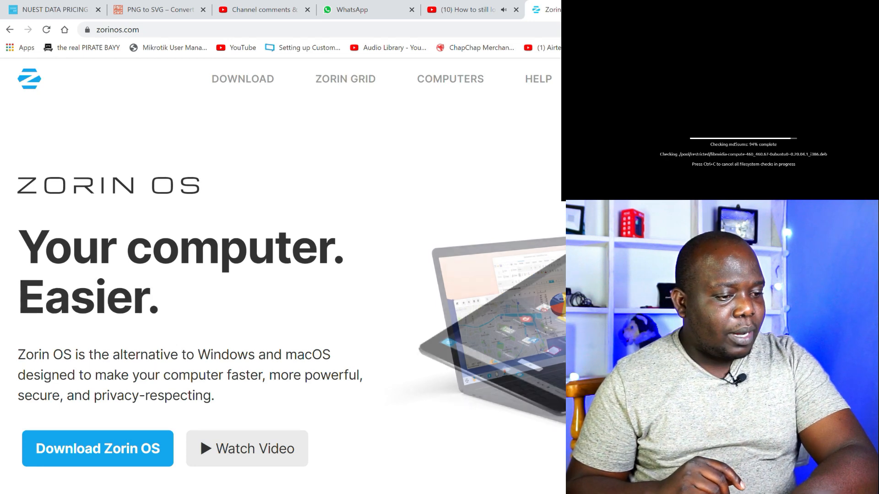
scroll(282, 275, down, 3)
scroll(282, 275, down, 2)
scroll(282, 275, down, 1)
scroll(282, 275, down, 5)
scroll(282, 275, down, 1)
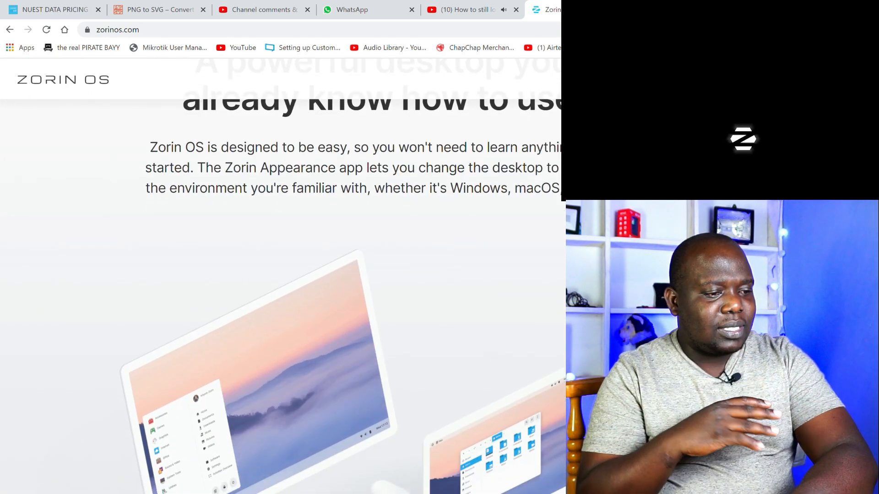
scroll(282, 274, down, 1)
scroll(282, 275, down, 1)
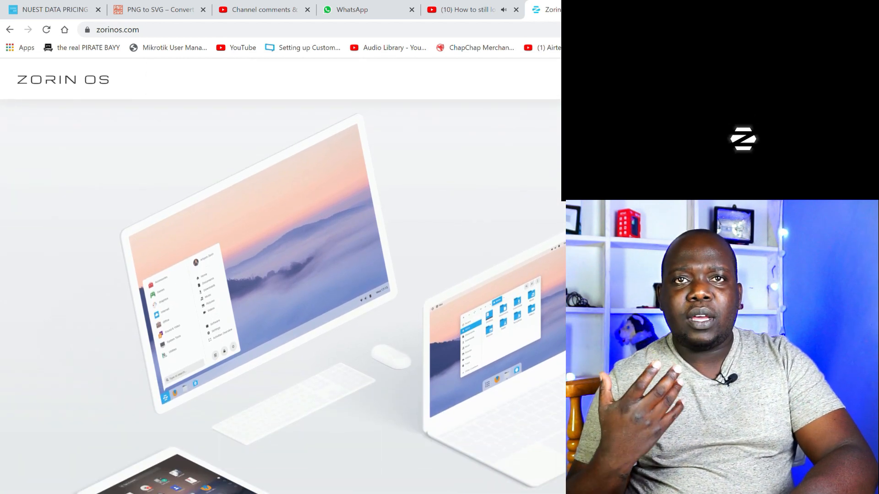
scroll(282, 275, down, 1)
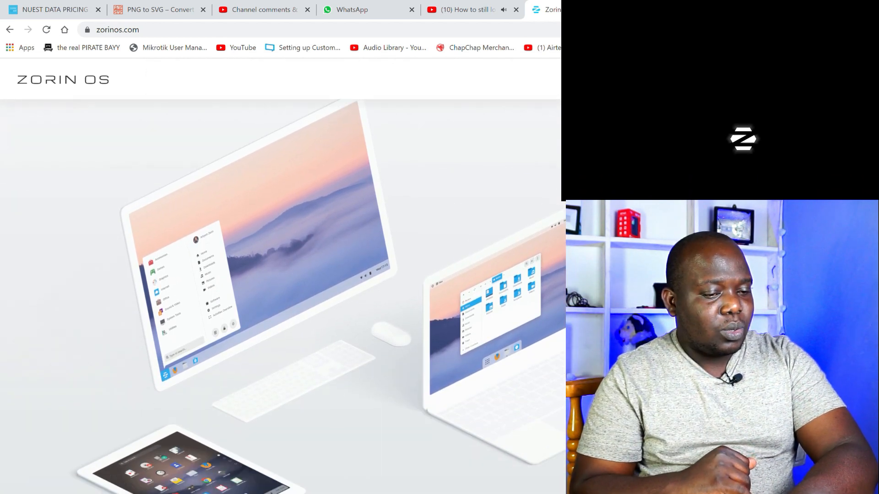
scroll(282, 275, down, 1)
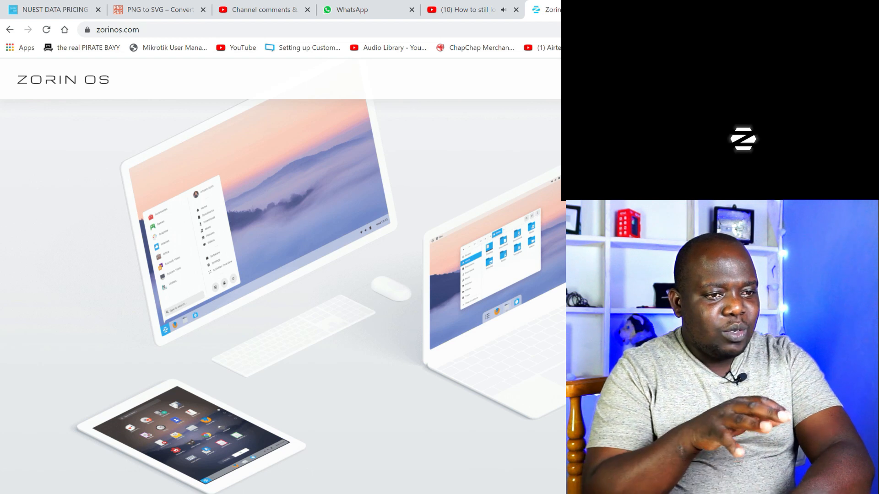
scroll(282, 275, down, 1)
scroll(282, 275, down, 1)
scroll(281, 275, up, 1)
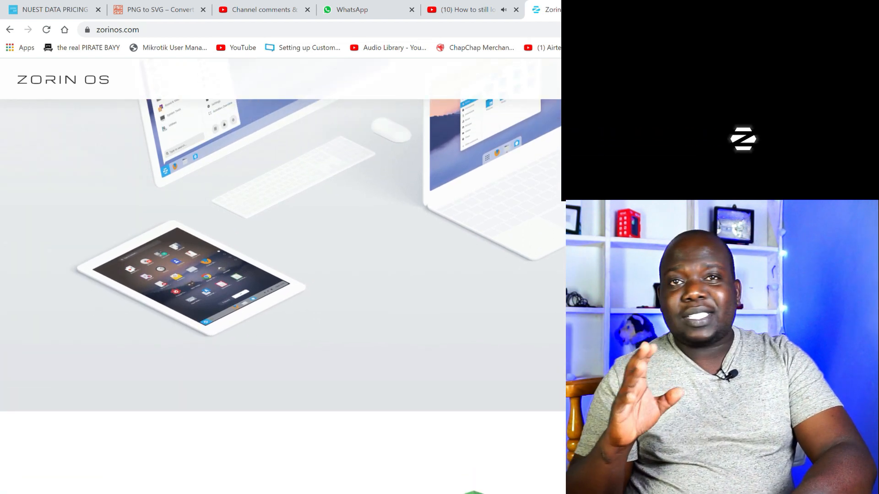
scroll(281, 275, up, 1)
scroll(282, 275, down, 2)
scroll(282, 274, down, 3)
scroll(281, 275, up, 1)
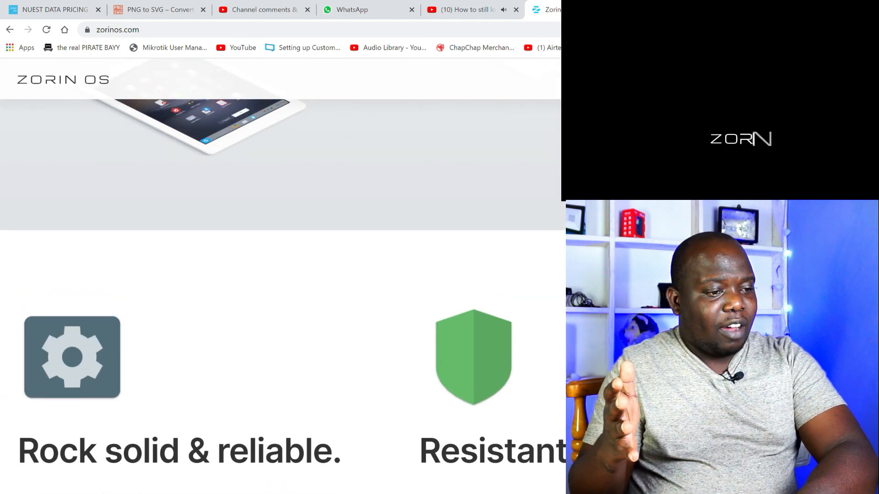
scroll(281, 276, down, 1)
scroll(282, 274, down, 2)
scroll(281, 274, down, 4)
scroll(562, 16, down, 1)
scroll(562, 16, down, 1)
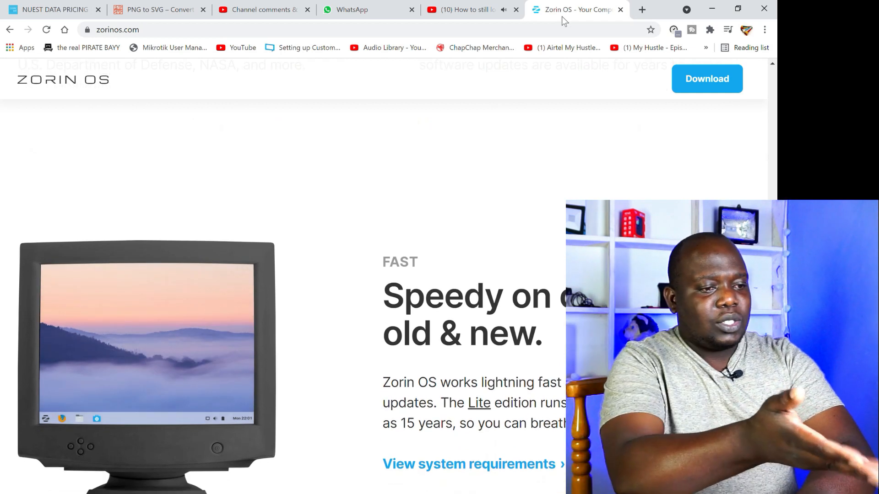
scroll(562, 15, down, 1)
scroll(562, 16, down, 1)
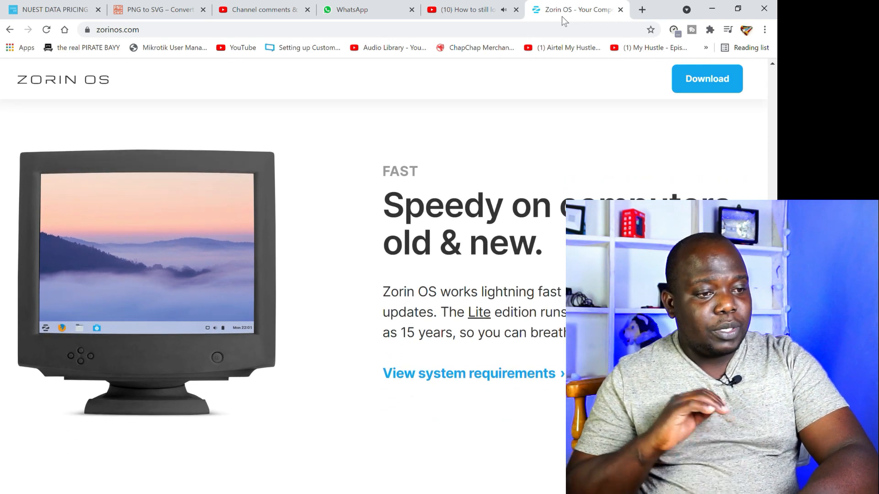
scroll(562, 16, down, 1)
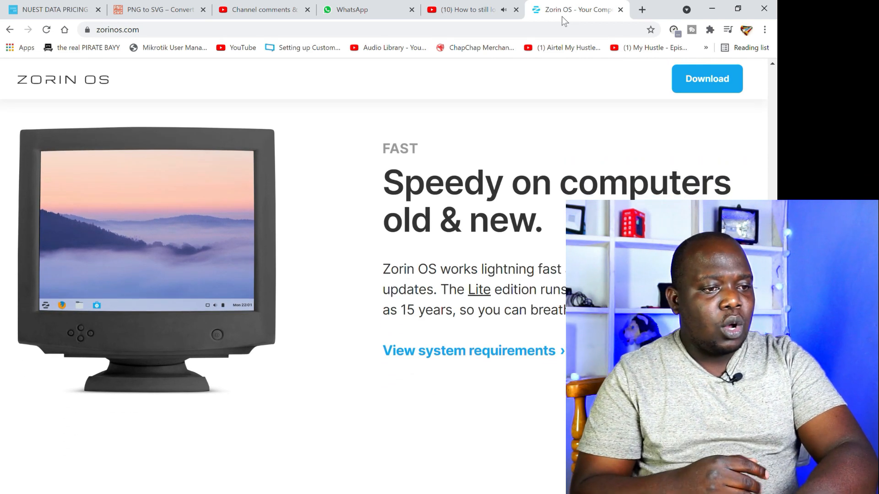
scroll(562, 15, down, 1)
scroll(562, 16, down, 1)
scroll(562, 16, down, 1)
scroll(563, 16, down, 2)
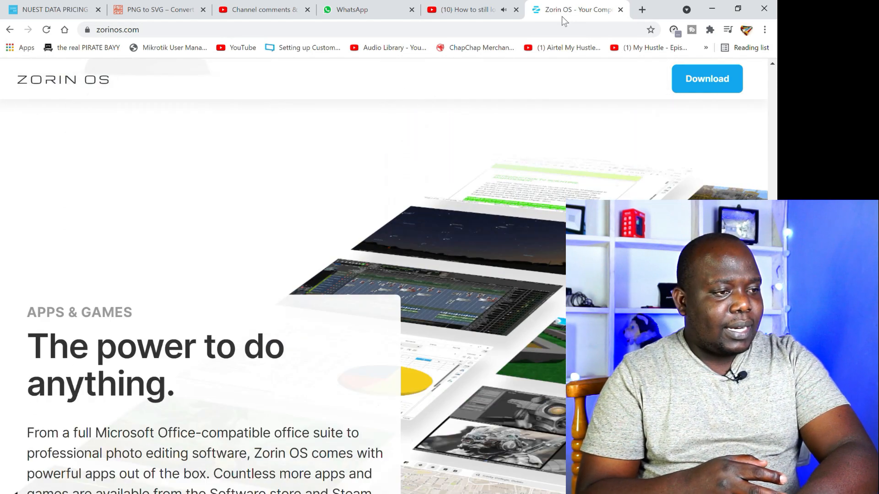
scroll(562, 16, down, 1)
scroll(561, 15, down, 3)
scroll(562, 16, down, 3)
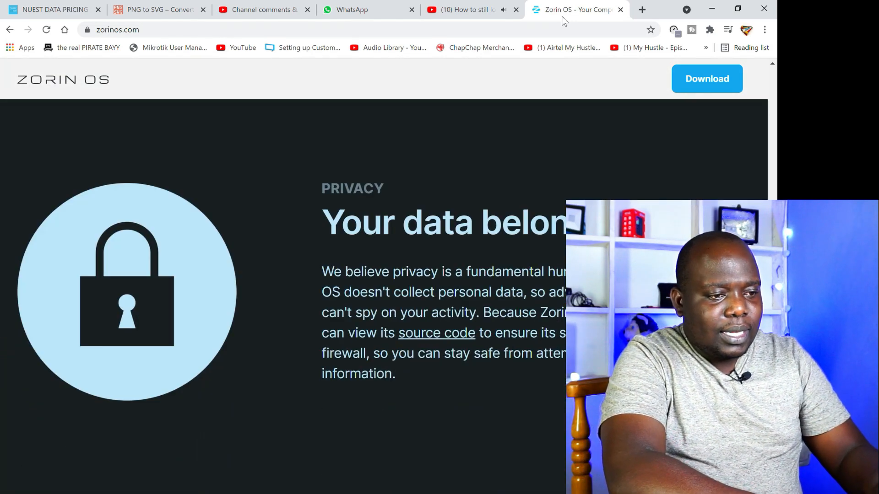
scroll(351, 277, down, 3)
scroll(351, 278, up, 5)
scroll(351, 277, up, 5)
scroll(351, 278, up, 5)
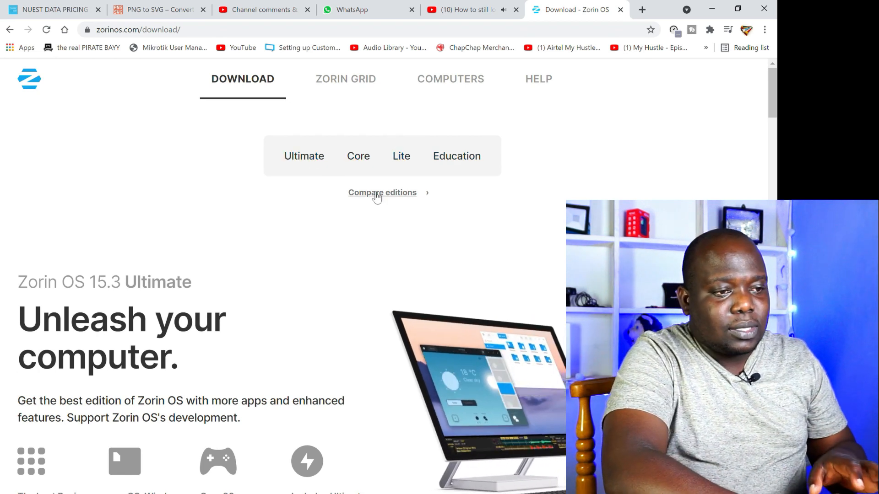
Jump to the table comparing the Zorin OS editions via Compare editions.
click(371, 193)
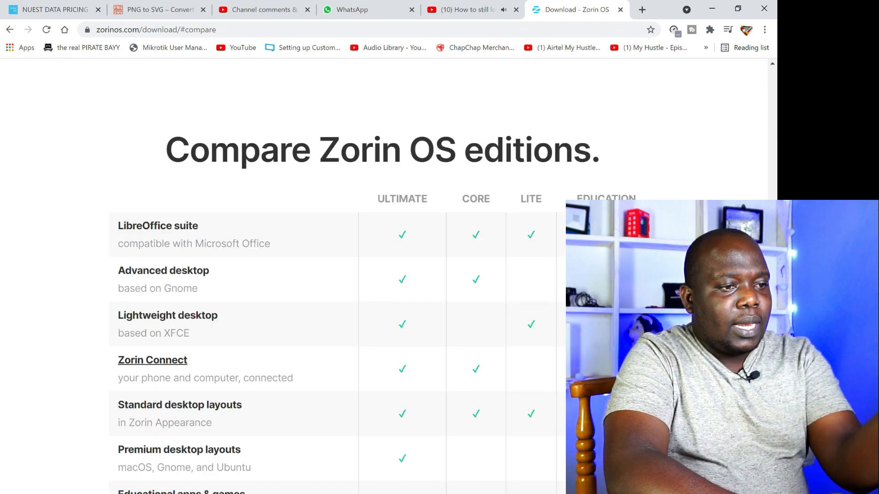
scroll(370, 275, down, 2)
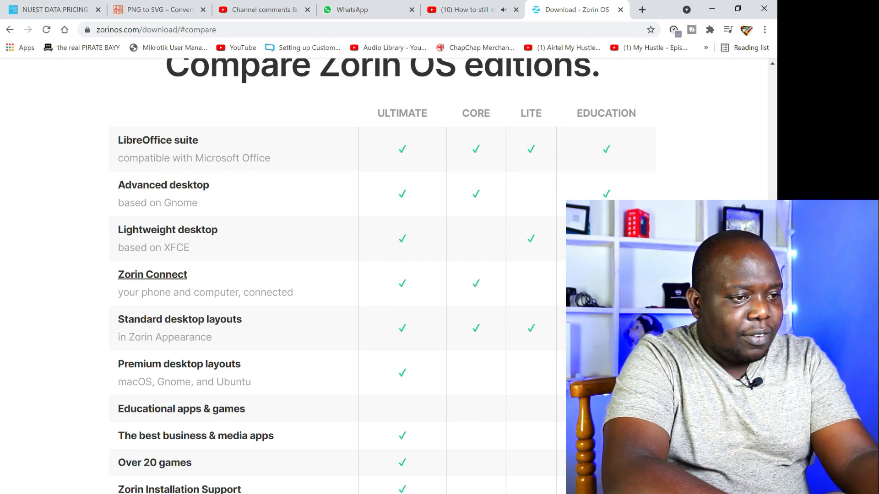
scroll(370, 274, down, 1)
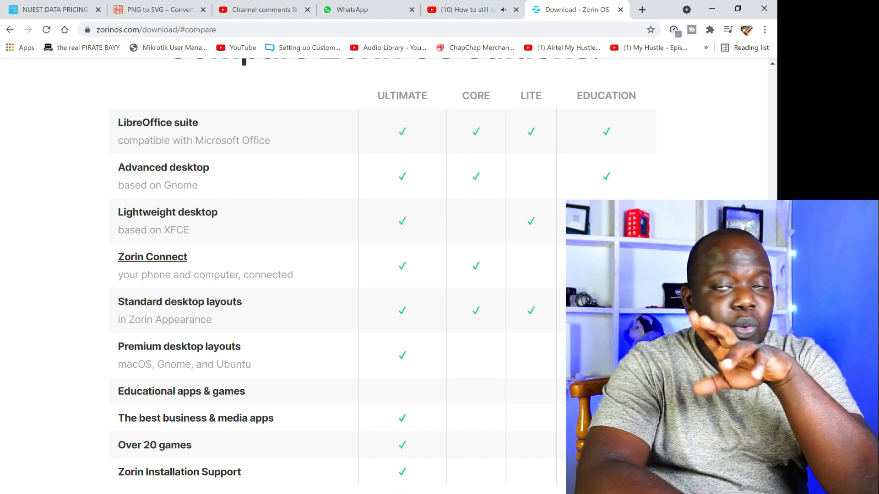
scroll(371, 275, down, 1)
scroll(371, 274, down, 1)
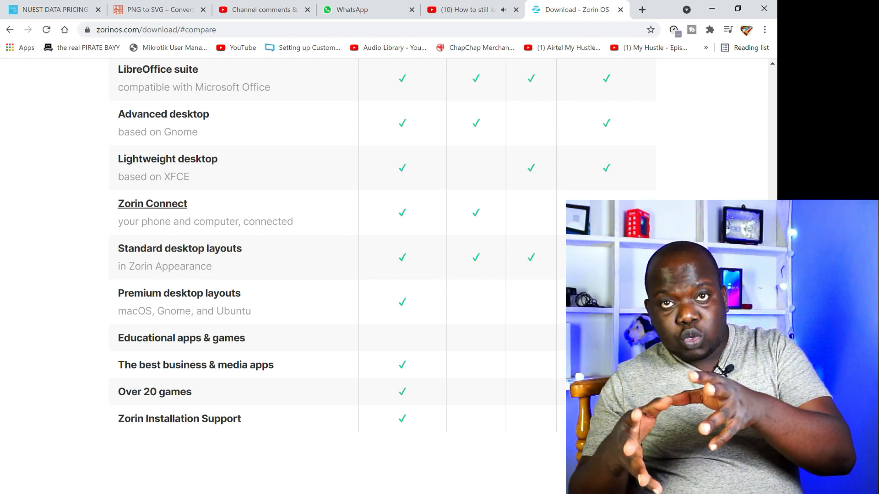
scroll(329, 274, down, 1)
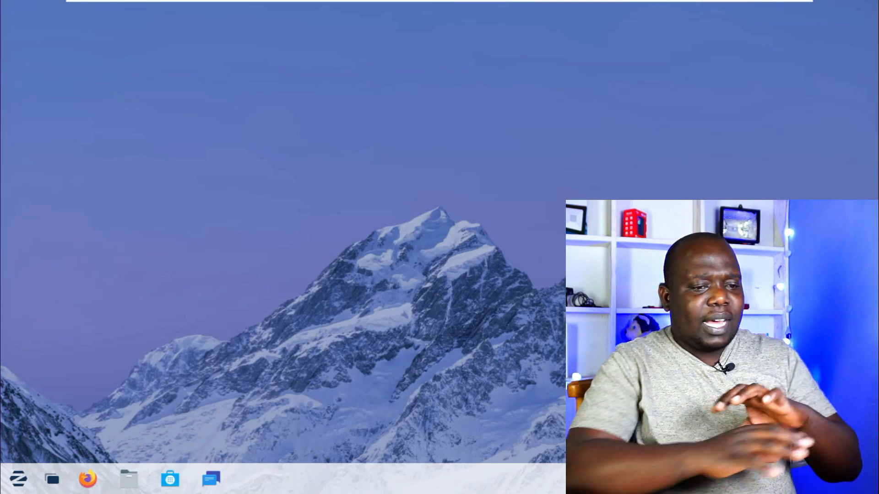
key(super)
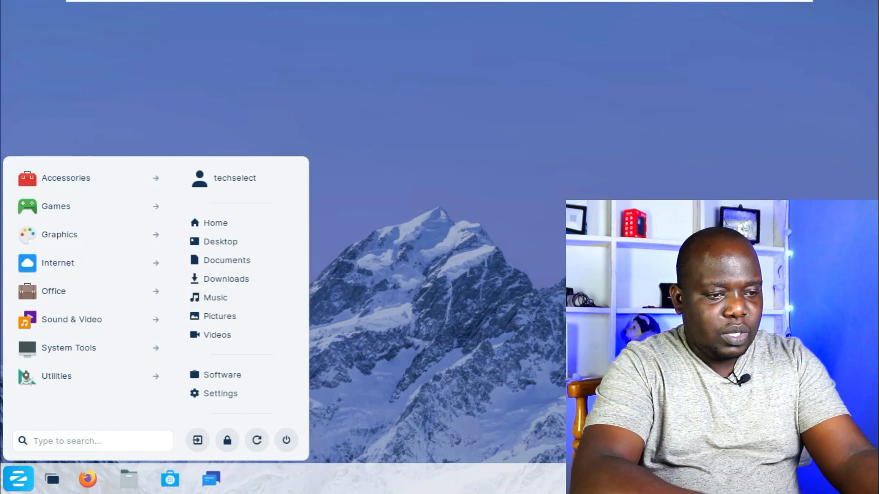
right_click(362, 137)
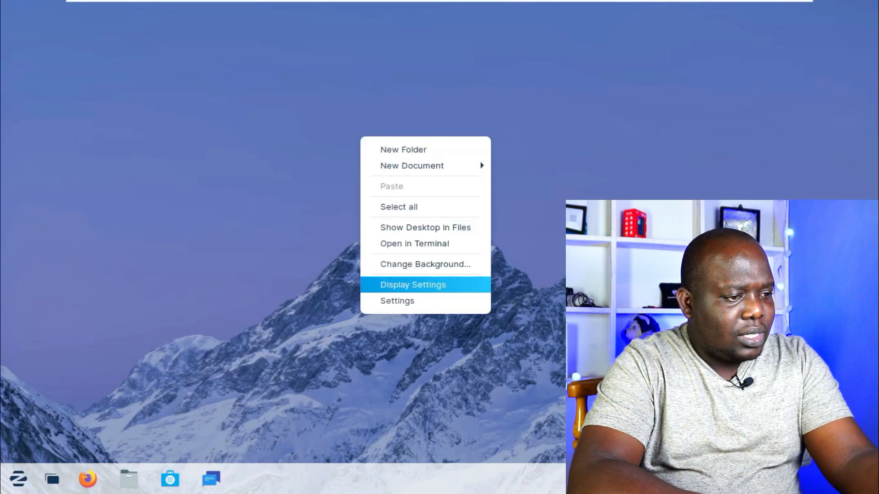
click(413, 284)
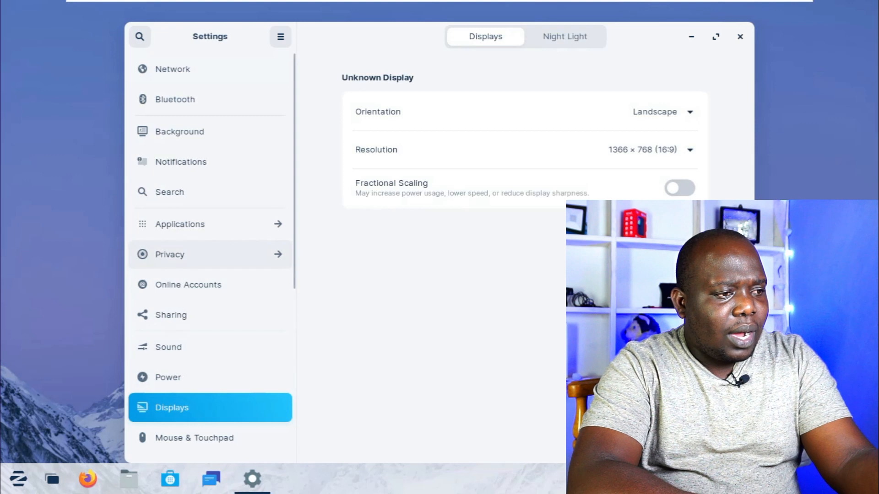
click(180, 131)
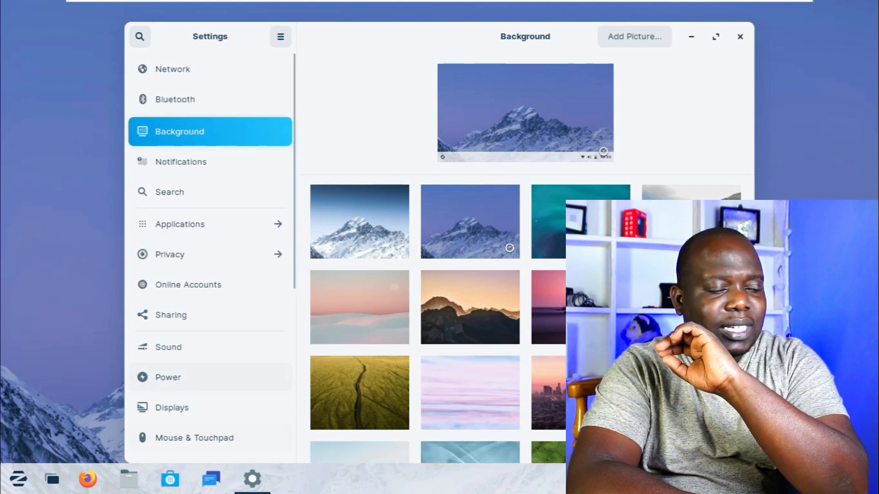
click(740, 36)
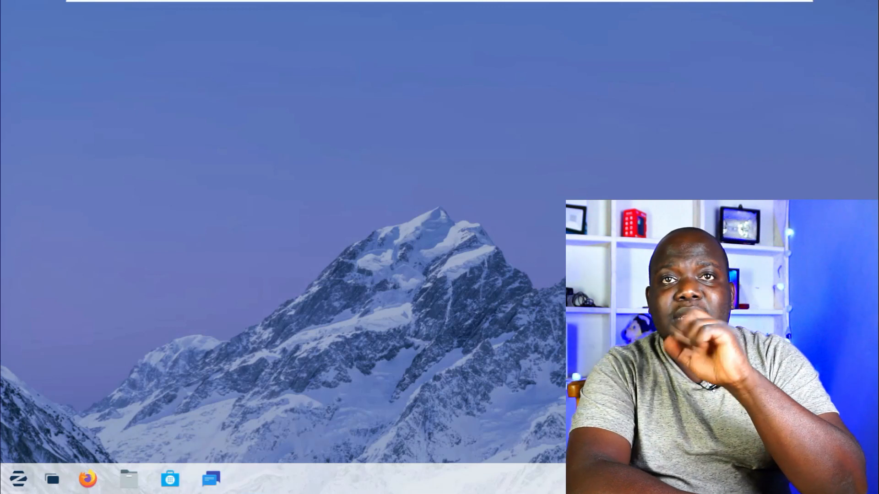
Peek at the app menu and the Super+V notifications/calendar panel, then dismiss Software's welcome dialog.
click(19, 478)
key(Escape)
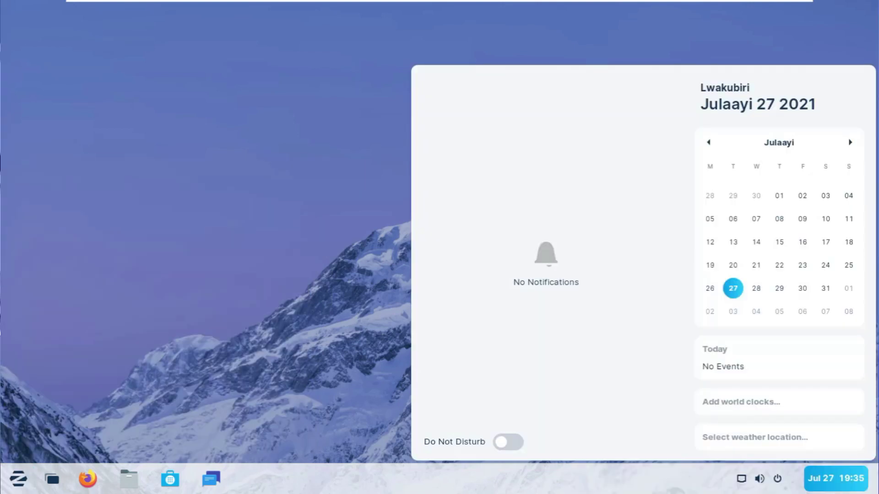
key(super+v)
key(super+v)
key(Left)
key(Right)
key(Escape)
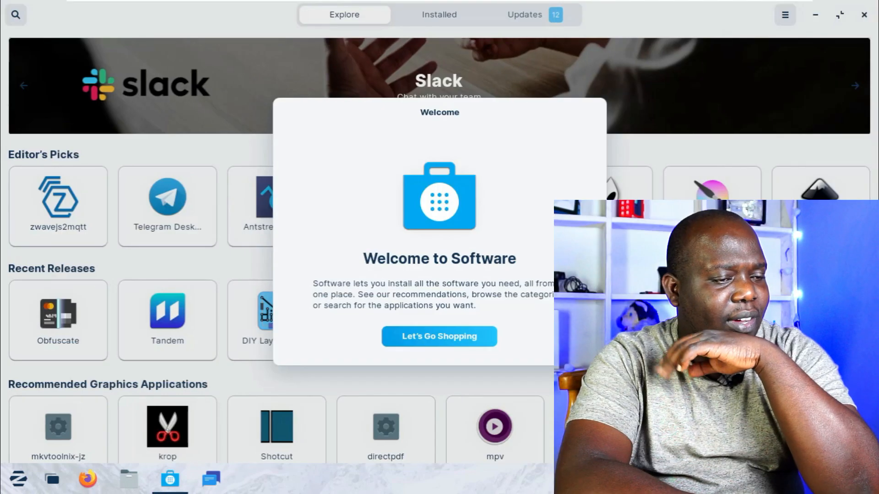
key(Return)
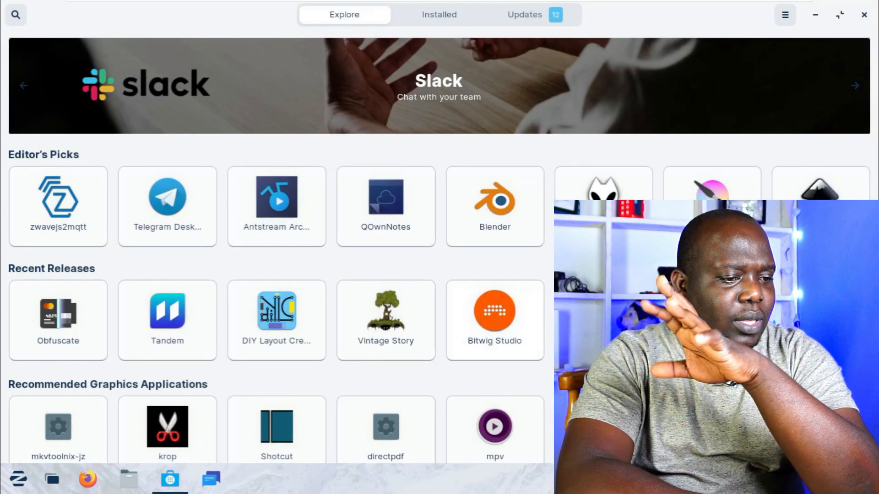
scroll(274, 275, down, 2)
scroll(274, 275, down, 1)
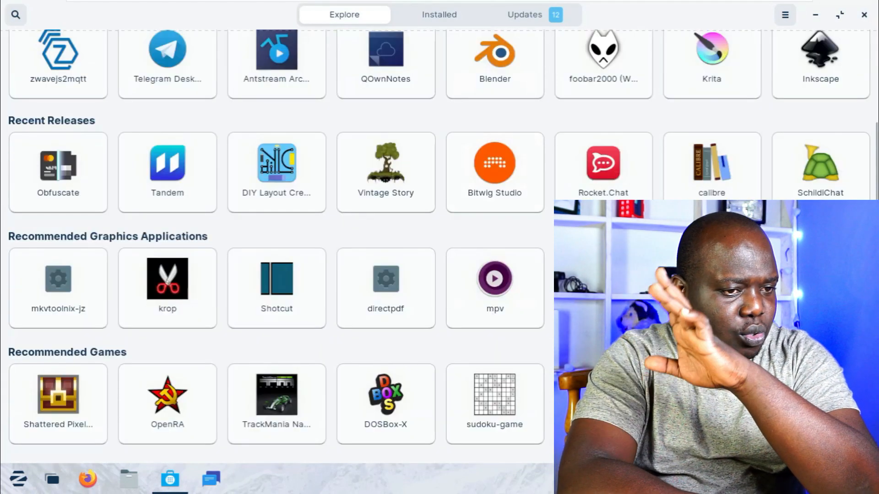
scroll(275, 274, down, 1)
scroll(275, 275, down, 1)
scroll(274, 275, down, 1)
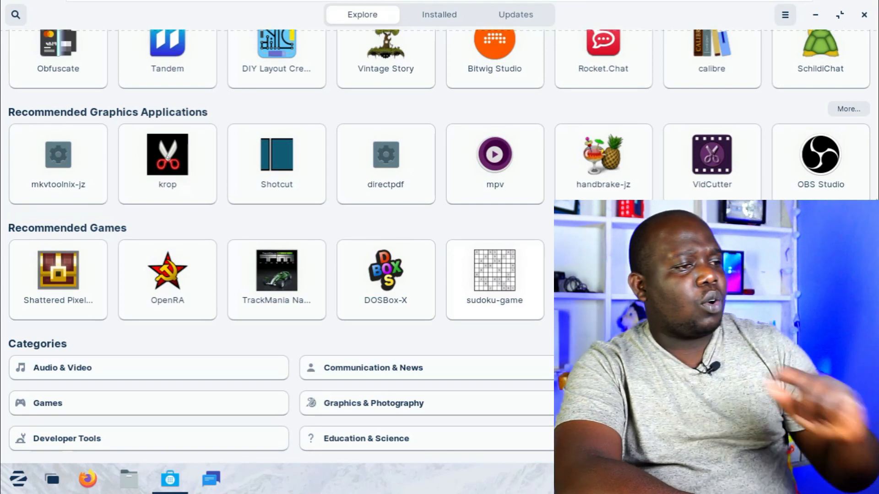
scroll(275, 274, up, 1)
scroll(275, 275, up, 1)
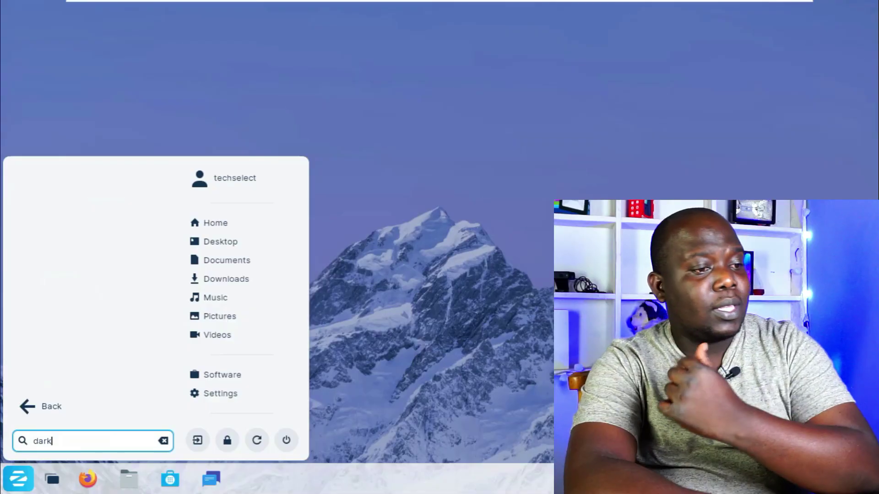
Clear the menu search and browse the System Tools, Accessories and Utilities app lists.
key(BackSpace)
key(BackSpace)
key(BackSpace)
key(BackSpace)
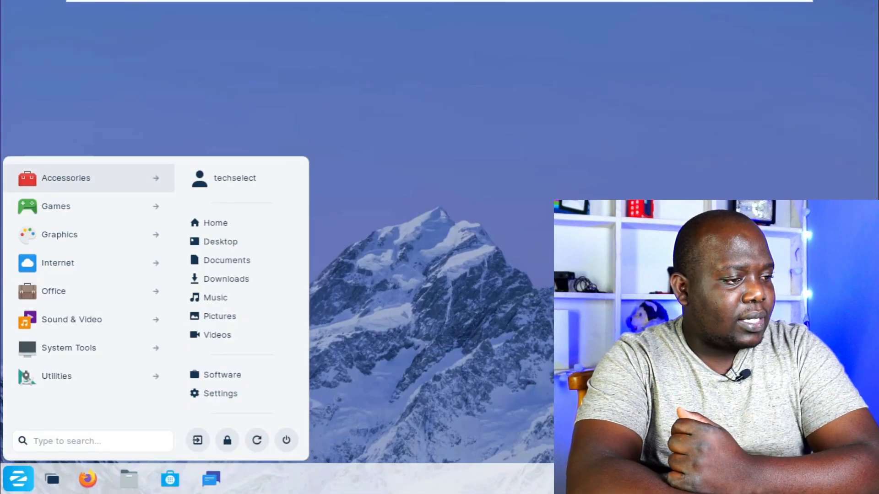
click(69, 348)
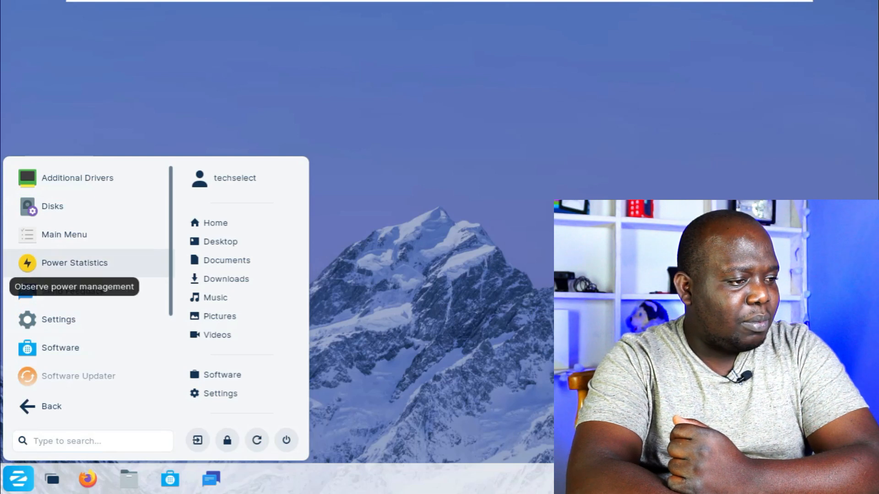
scroll(87, 275, down, 3)
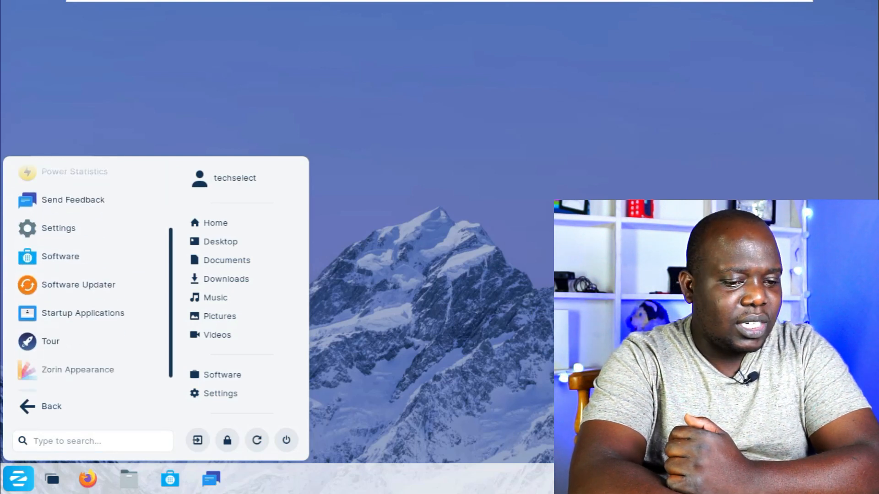
scroll(86, 288, down, 1)
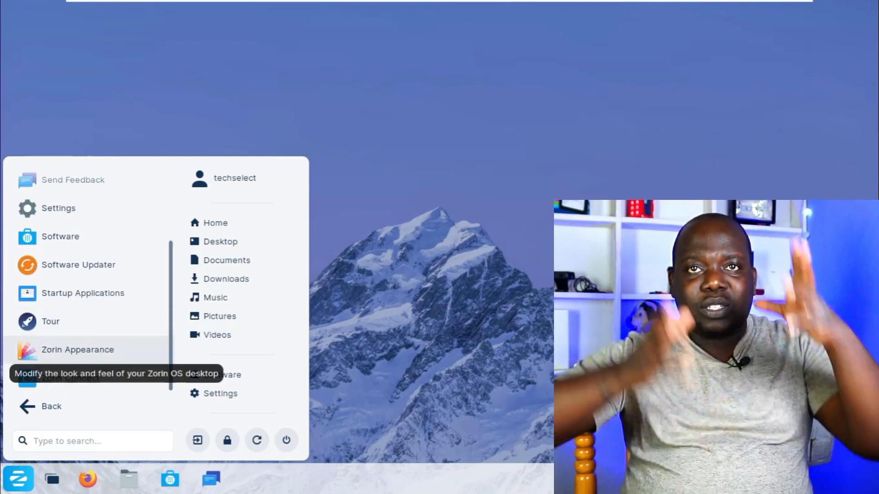
click(51, 407)
click(41, 178)
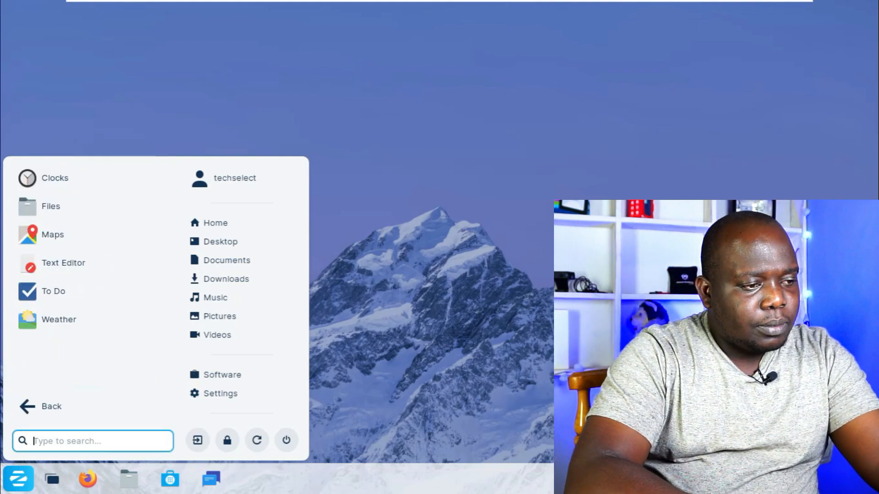
click(51, 407)
click(58, 376)
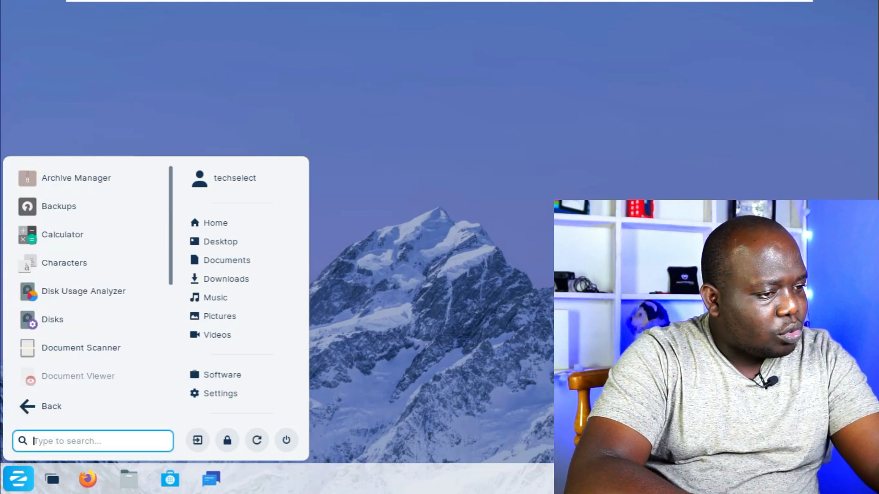
scroll(82, 300, down, 3)
scroll(83, 299, down, 3)
scroll(83, 299, up, 6)
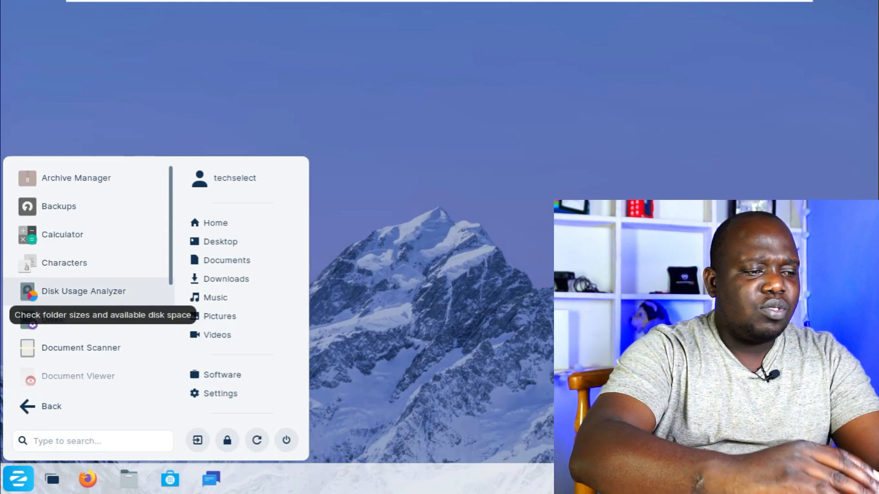
scroll(82, 300, down, 3)
Return to System Tools and launch Zorin Appearance, closing the app menu.
click(51, 407)
click(59, 348)
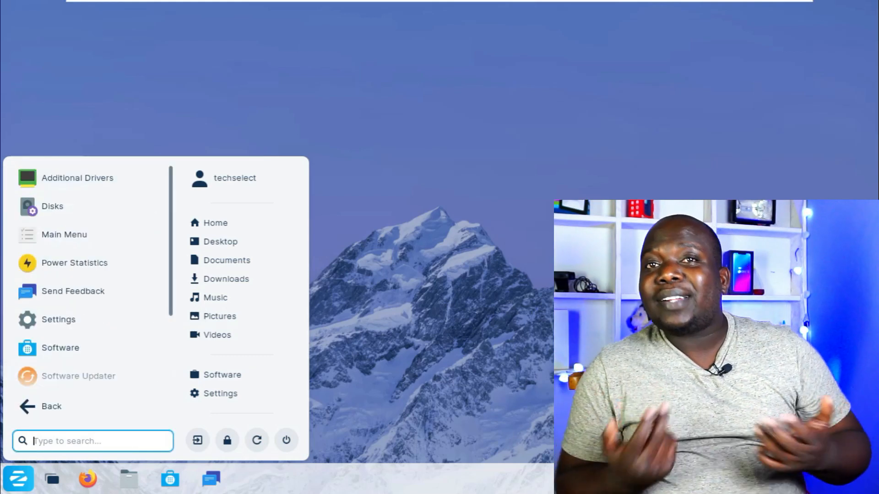
click(59, 348)
scroll(83, 336, down, 3)
scroll(82, 336, down, 1)
key(Escape)
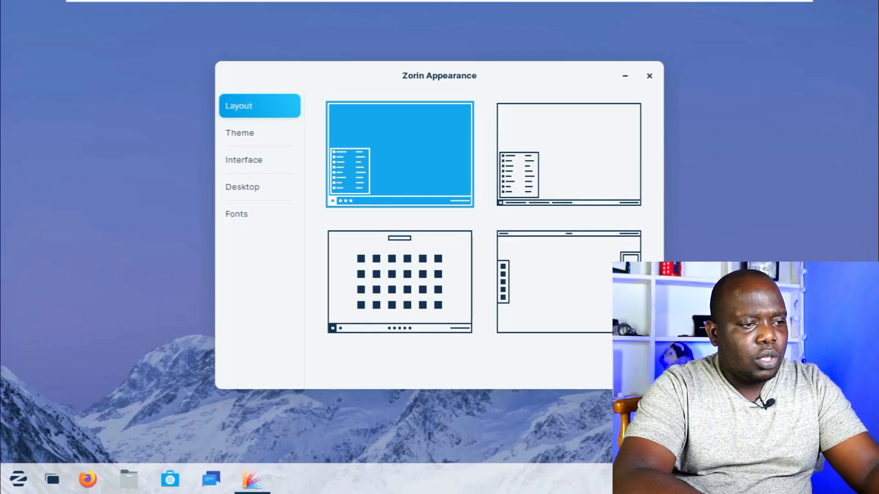
Review the Theme page's Zorin and Other choices, then move to the Interface settings.
click(260, 132)
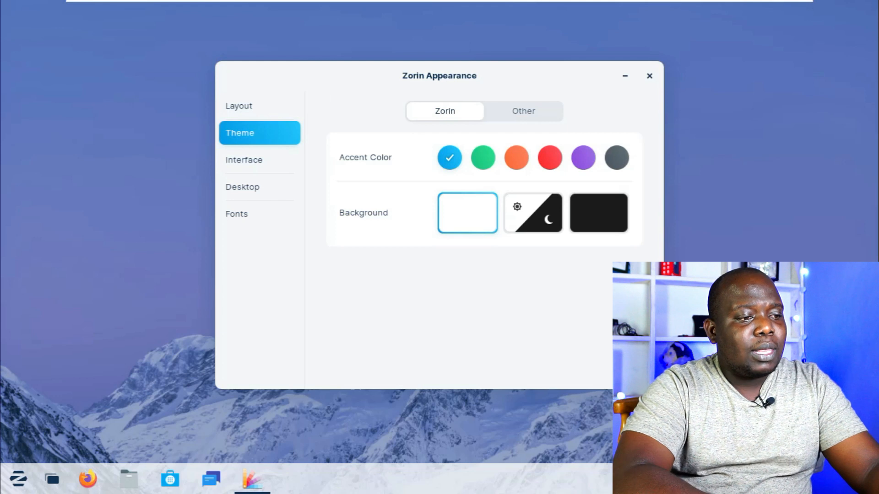
click(523, 111)
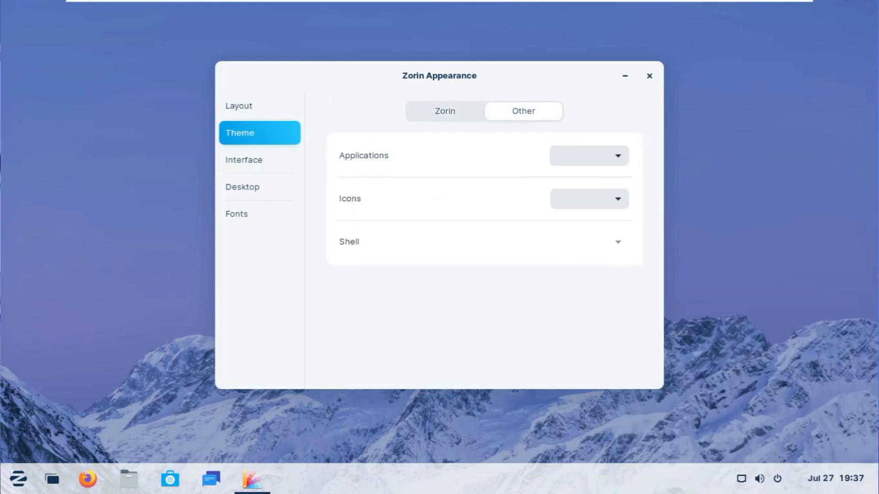
click(445, 110)
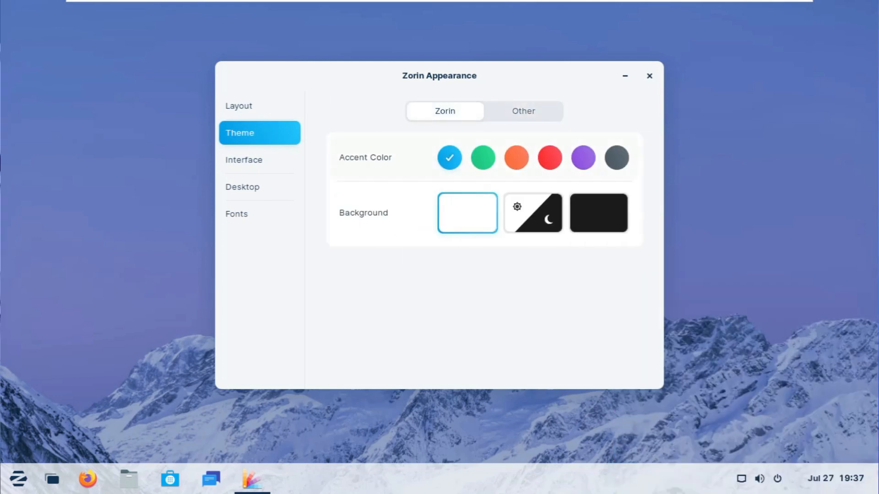
click(260, 159)
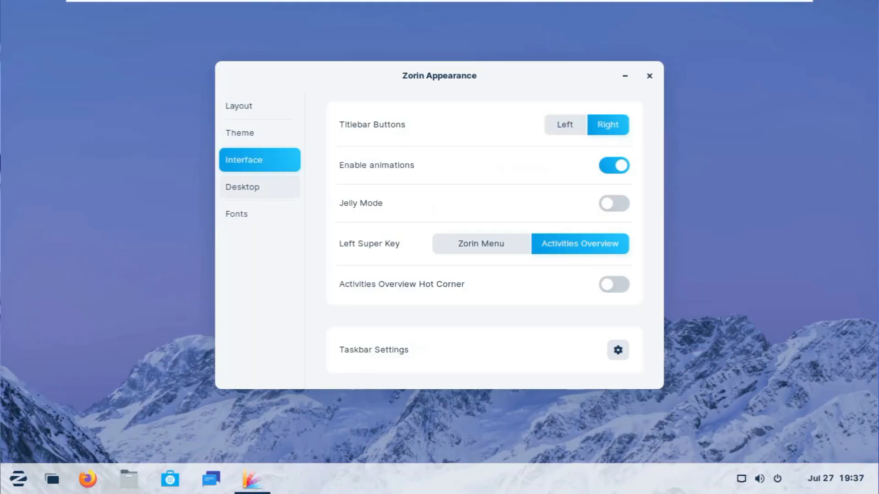
Enable the Home folder icon on the Desktop page of Zorin Appearance.
click(260, 187)
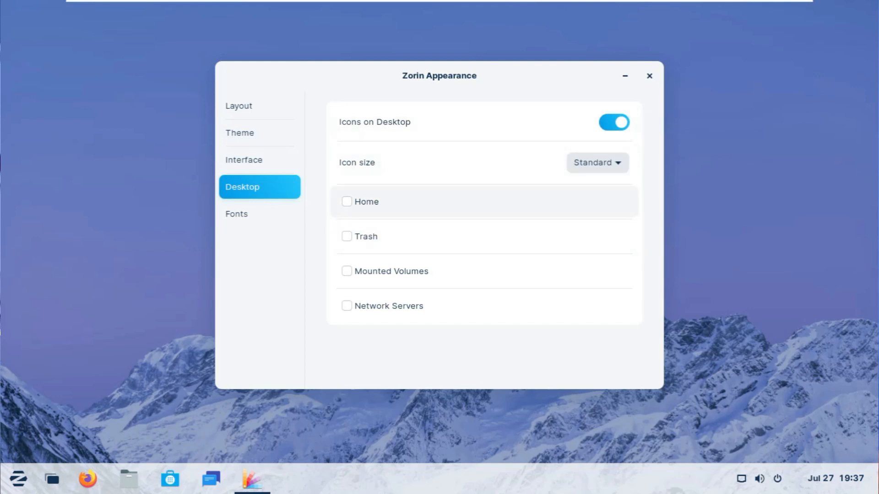
click(347, 201)
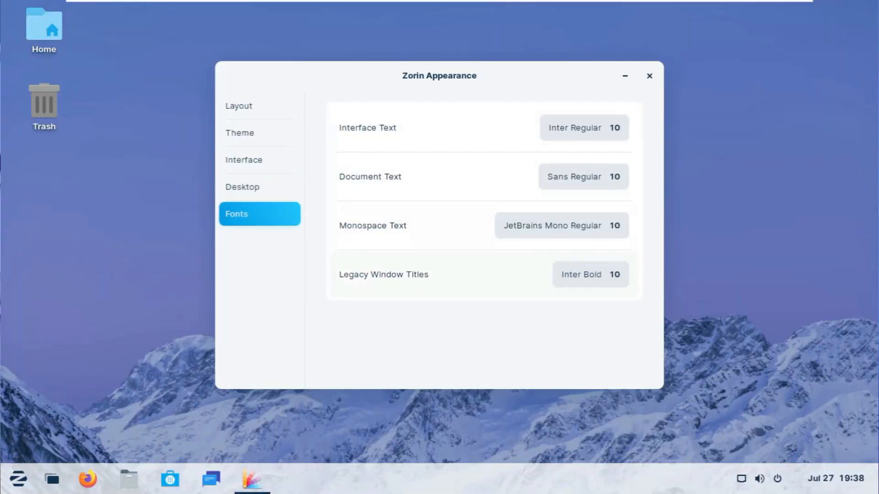
Switch between the default, full-width taskbar and centred dock layouts on the Layout page.
click(260, 105)
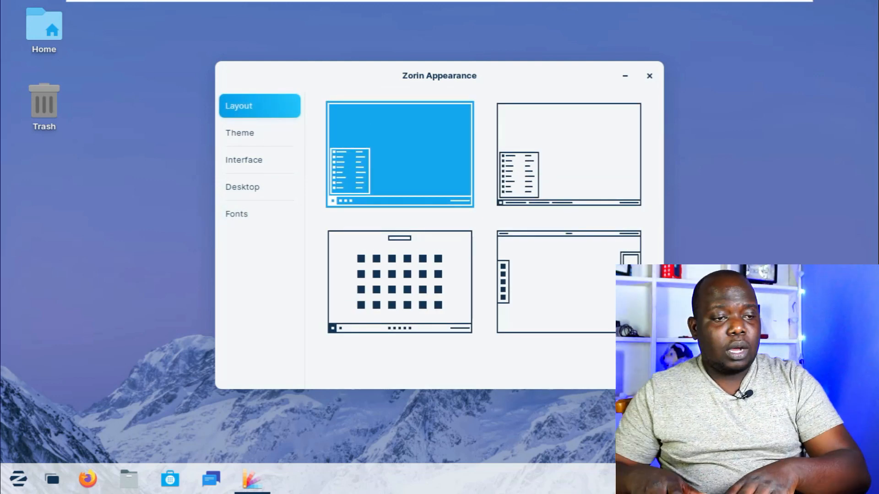
click(569, 155)
click(399, 154)
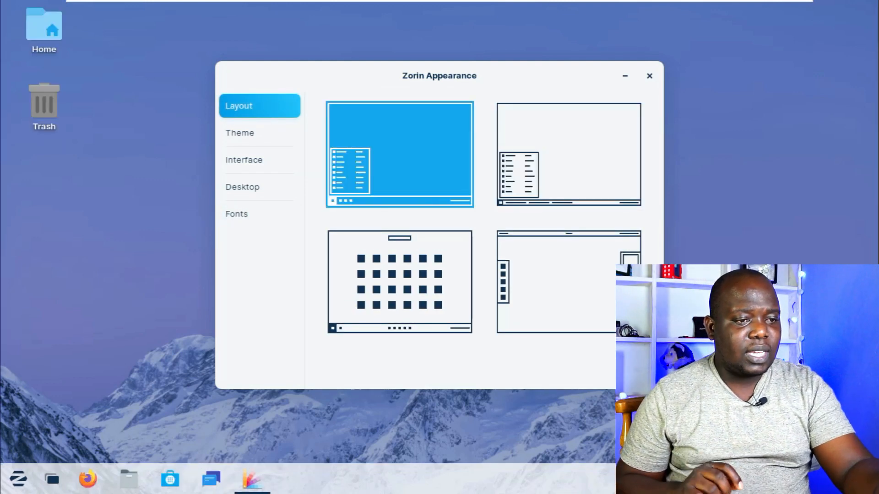
click(569, 154)
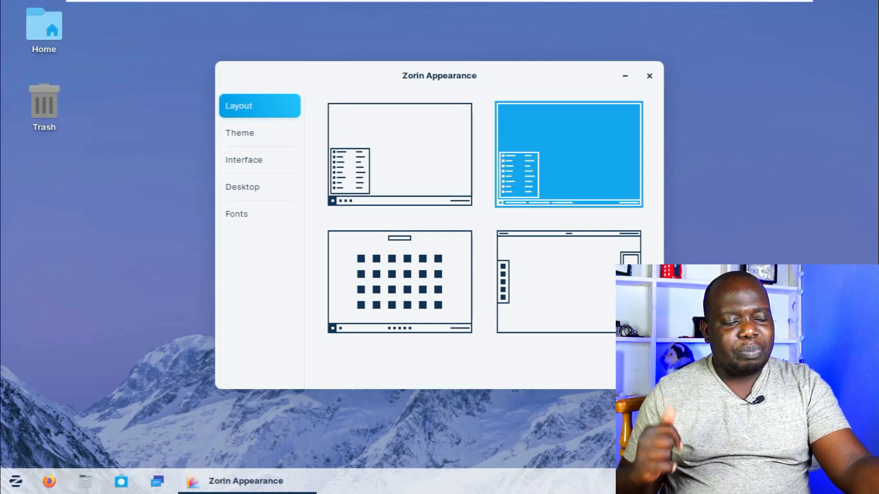
click(400, 282)
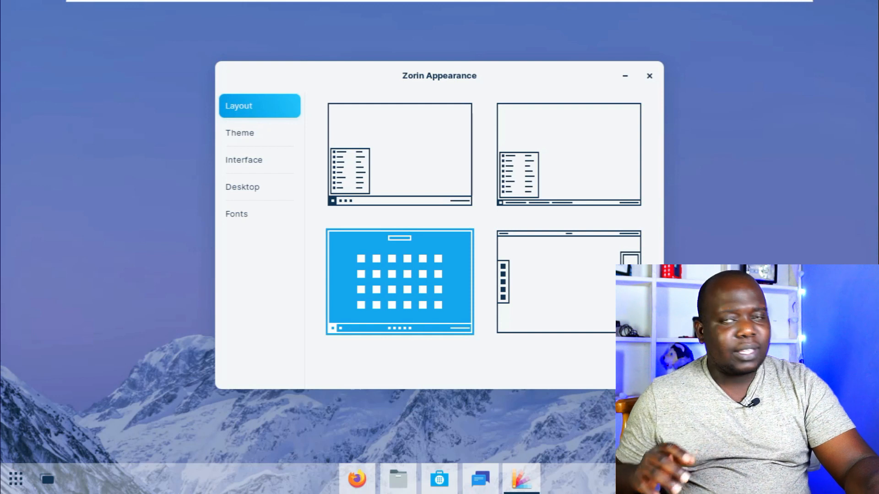
Check the full-screen app grid, then apply the top-panel layout and preview the activities overview.
click(16, 479)
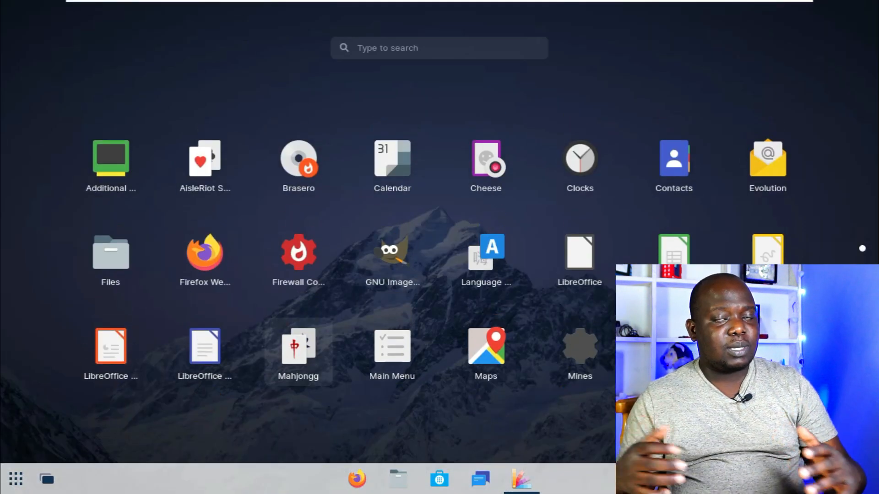
click(15, 478)
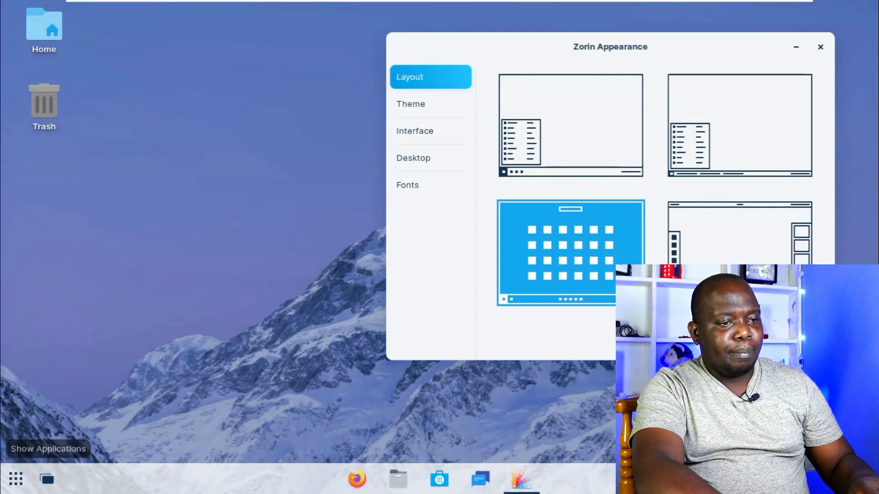
click(740, 233)
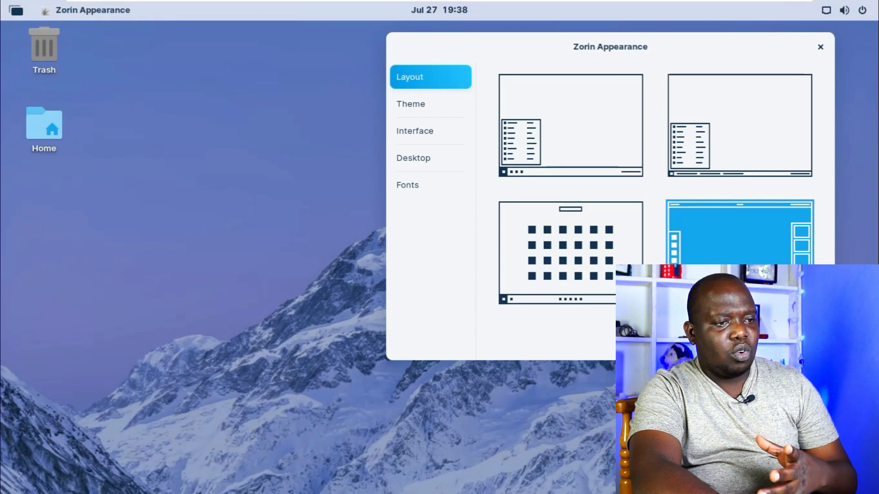
key(super)
key(super)
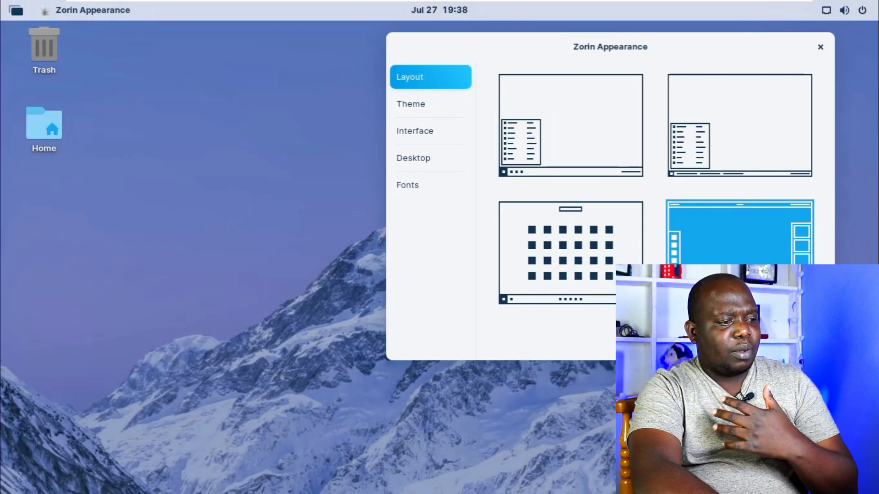